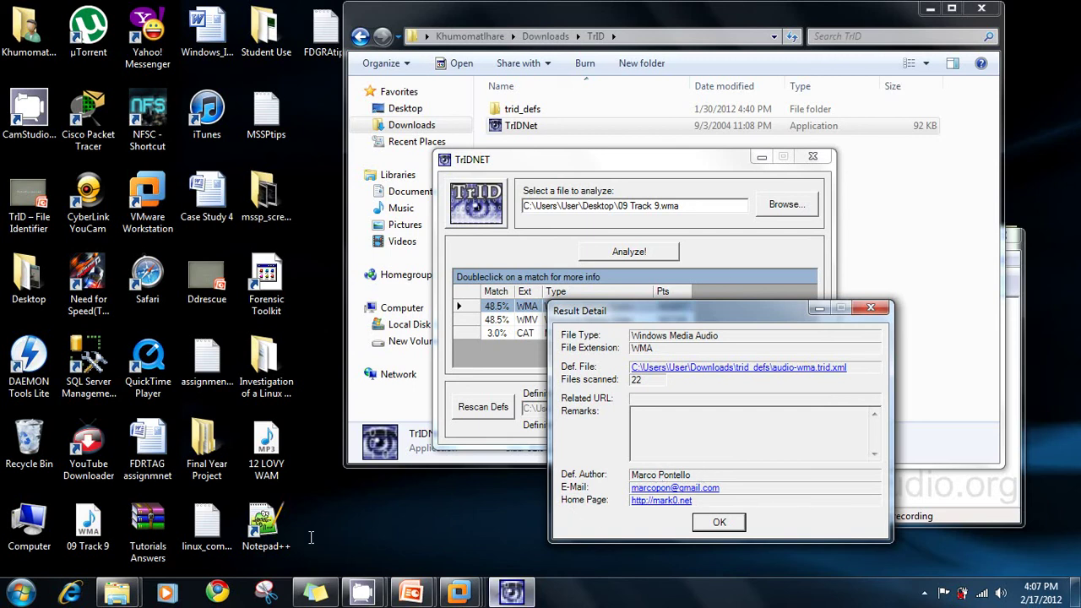
- Open Google Chrome and restore the pages from the previous session to reach the Online TrID page
left_click(235, 591)
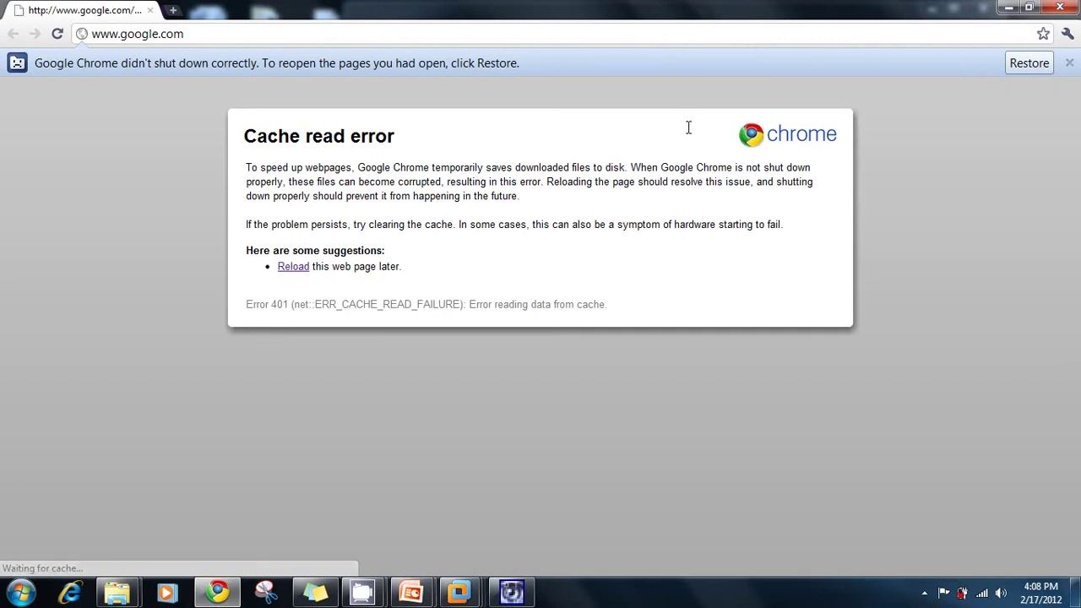
left_click(1012, 61)
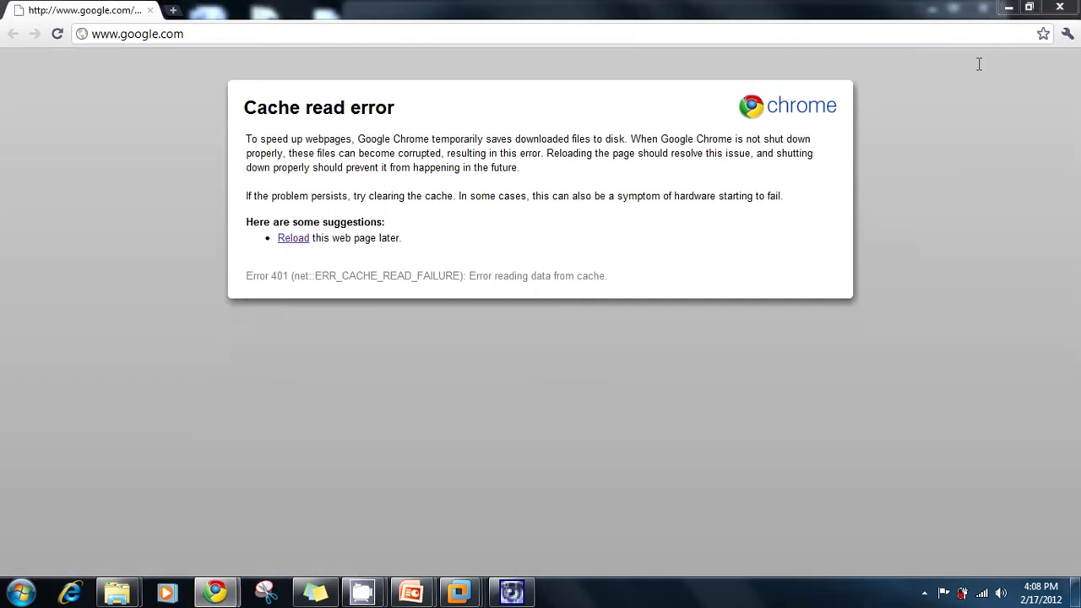
double_click(814, 16)
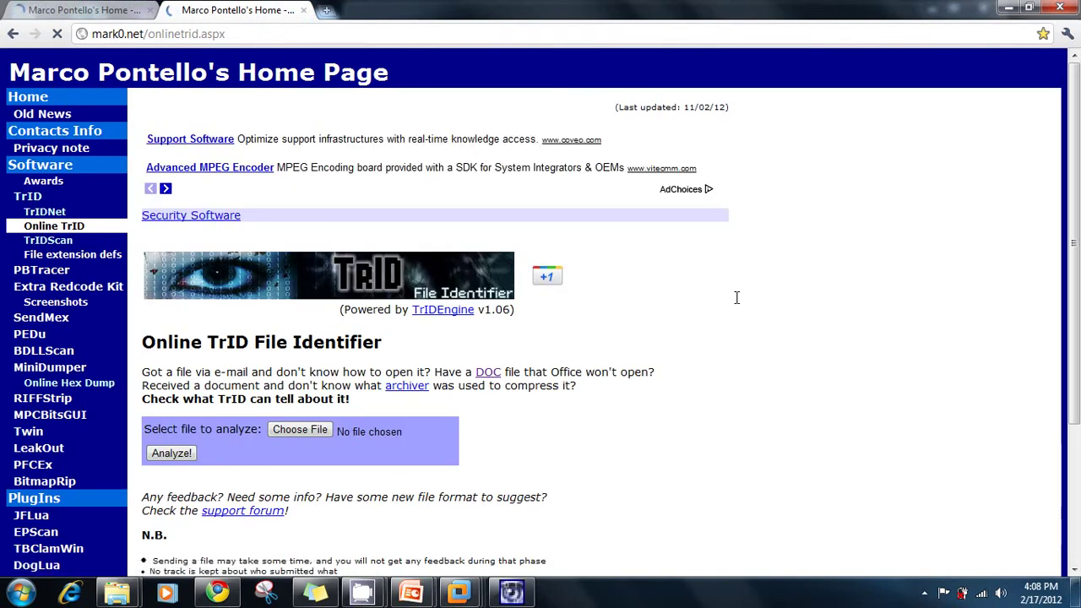
- Submit 09 Track 9.wma from the Desktop to the Online TrID File Identifier for analysis
scroll(616, 305, "down", 2)
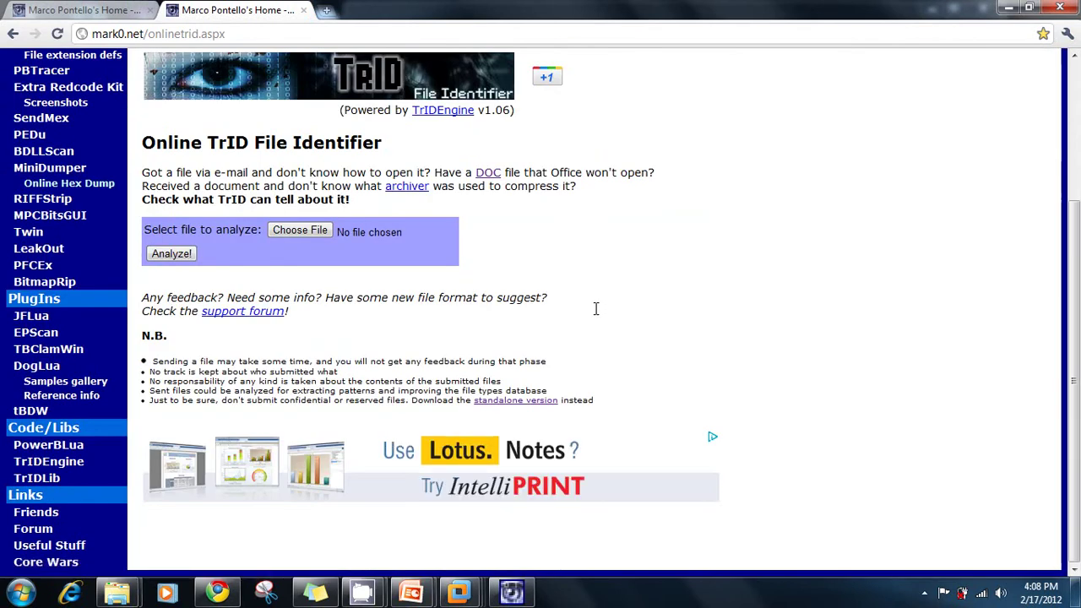
left_click(300, 230)
left_click(63, 108)
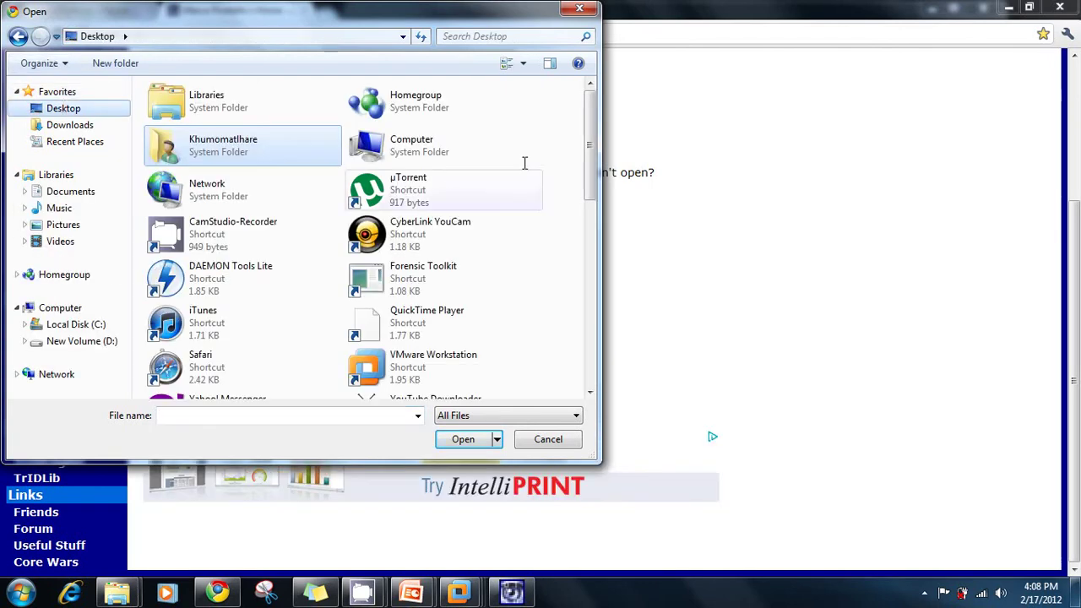
scroll(440, 246, "down", 5)
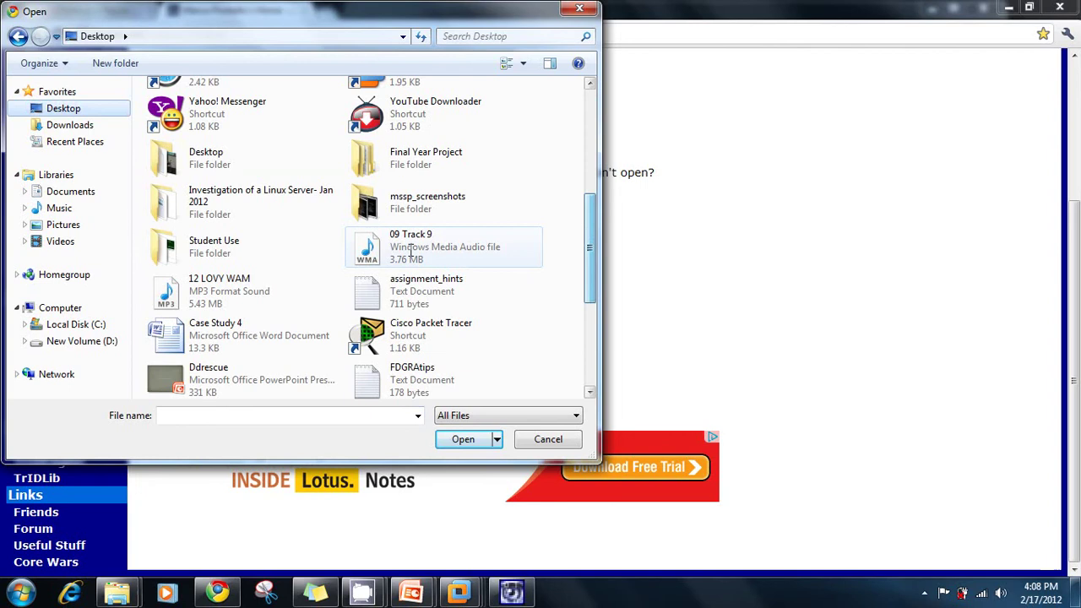
left_click(440, 245)
left_click(440, 246)
left_click(172, 254)
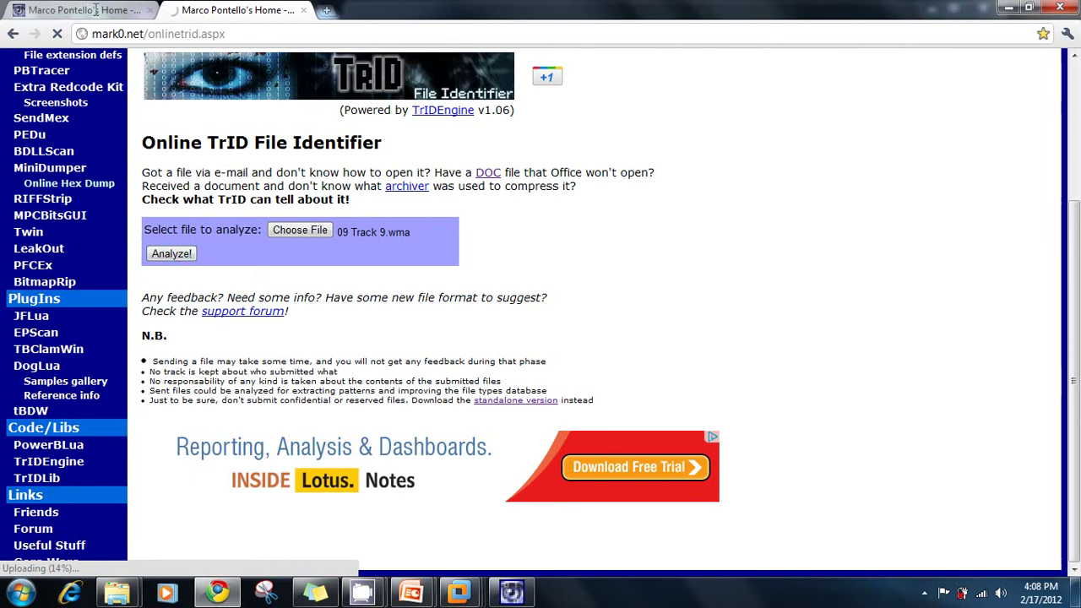
- Submit 09 Track 9.wma for analysis in the other Online TrID page as well, and return to the first upload
left_click(95, 10)
left_click(313, 430)
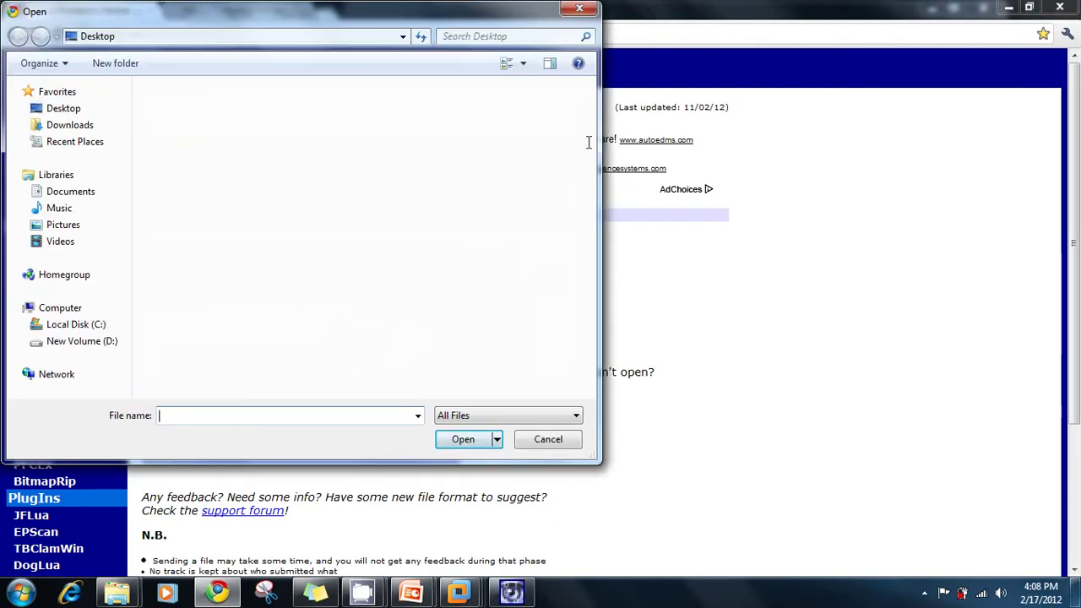
scroll(574, 278, "down", 5)
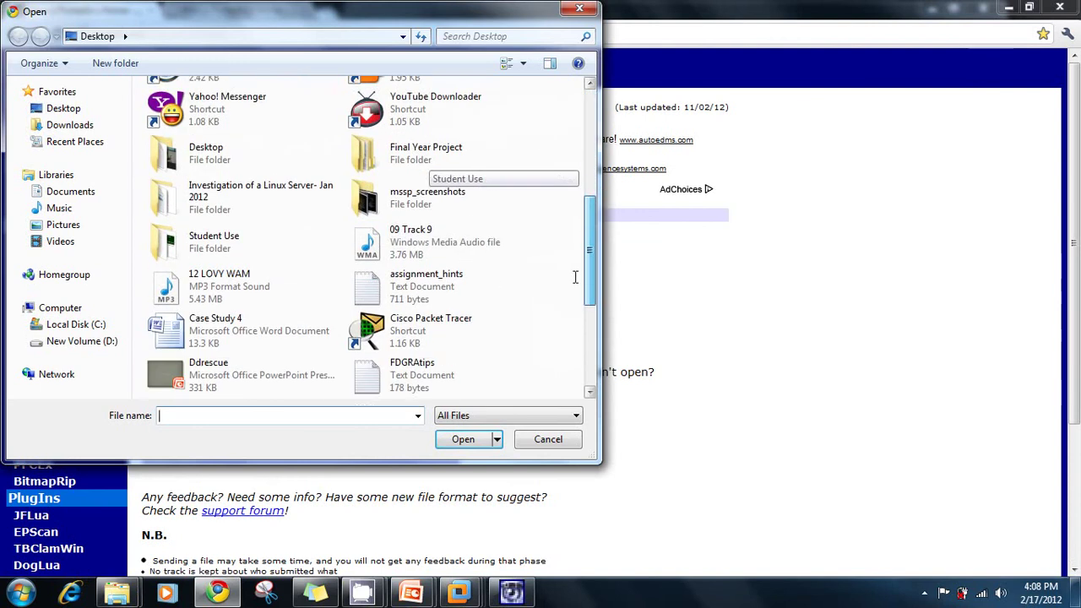
double_click(422, 236)
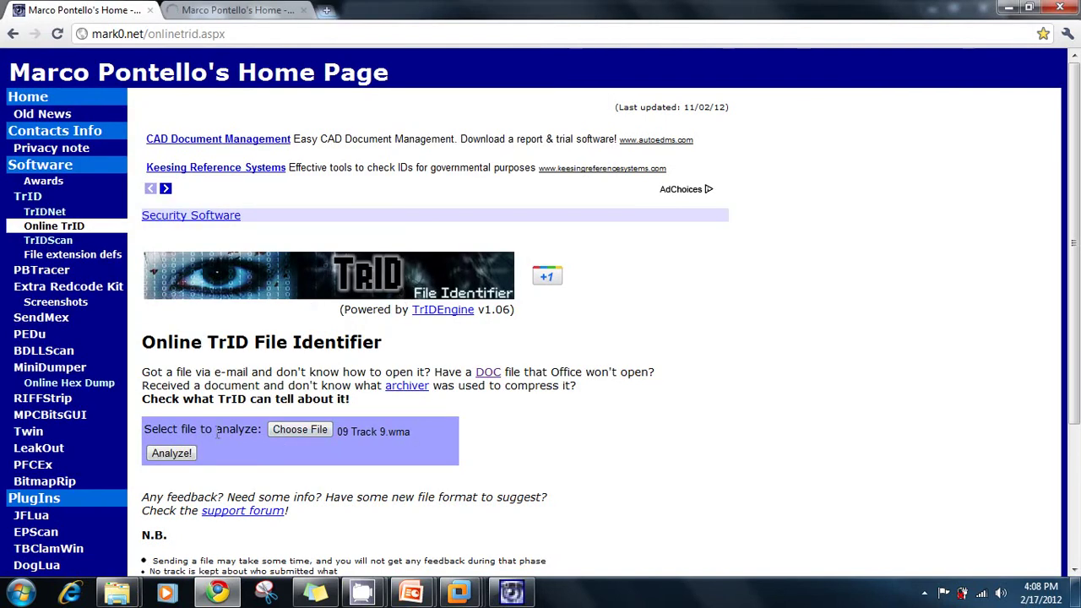
left_click(173, 453)
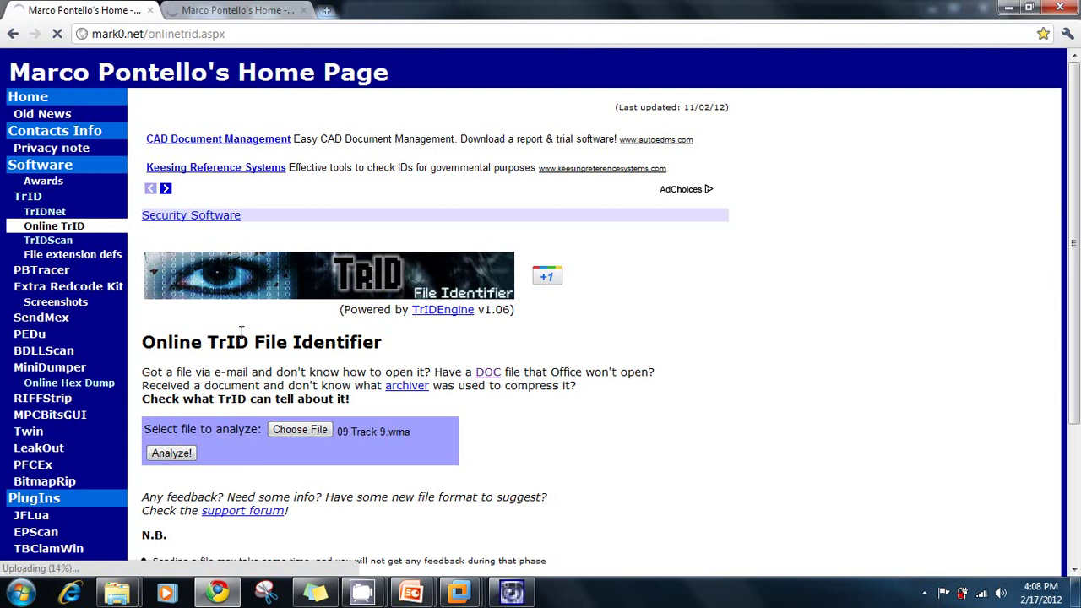
left_click(214, 7)
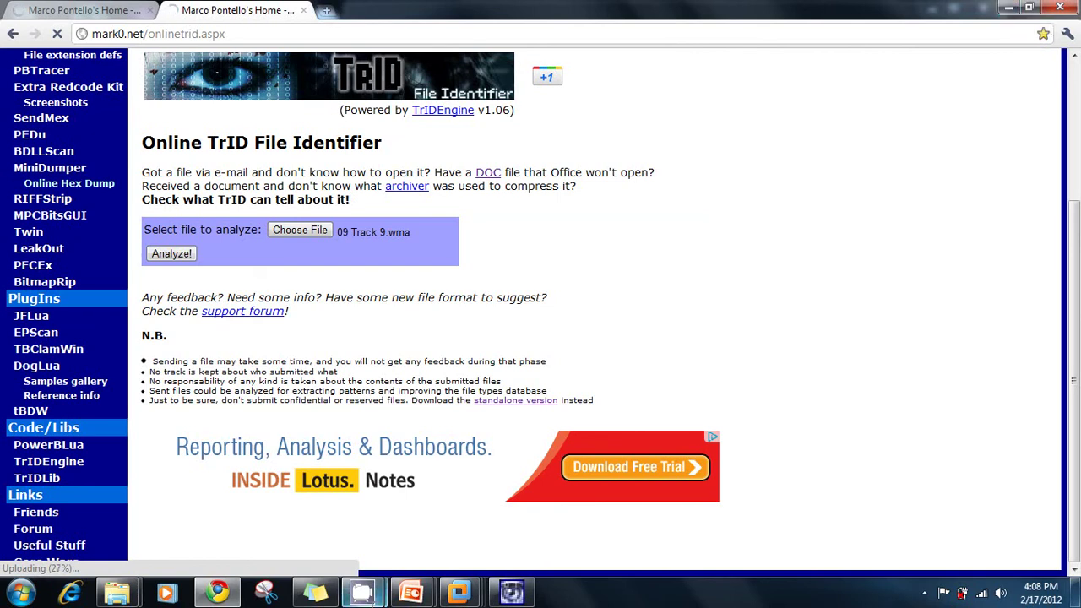
- Switch to the BackTrack4-Final virtual machine in VMware Workstation and show it full screen
mouse_move(460, 591)
mouse_move(597, 522)
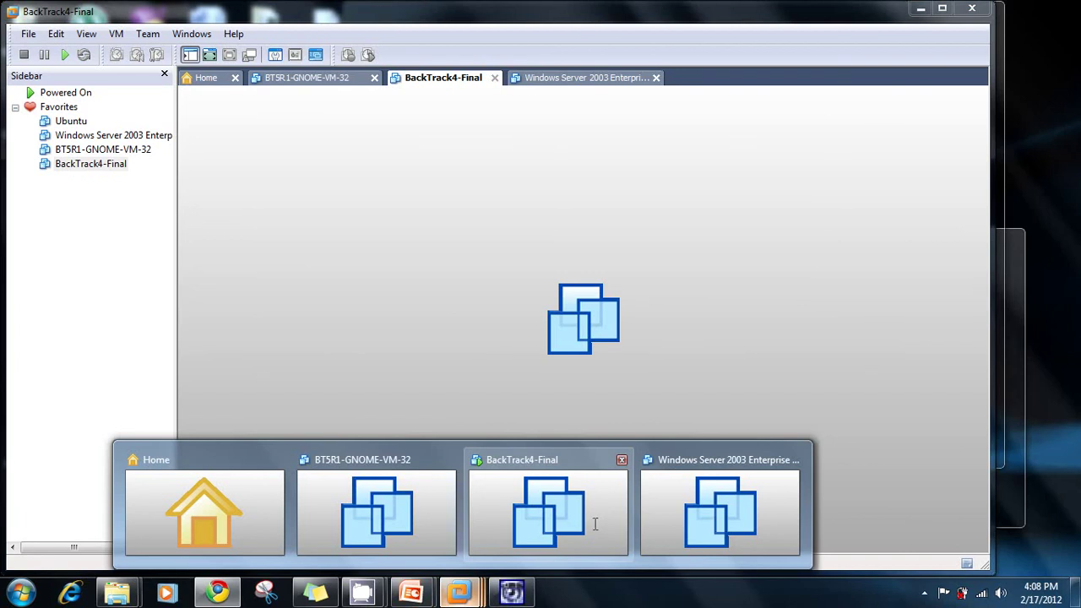
left_click(595, 523)
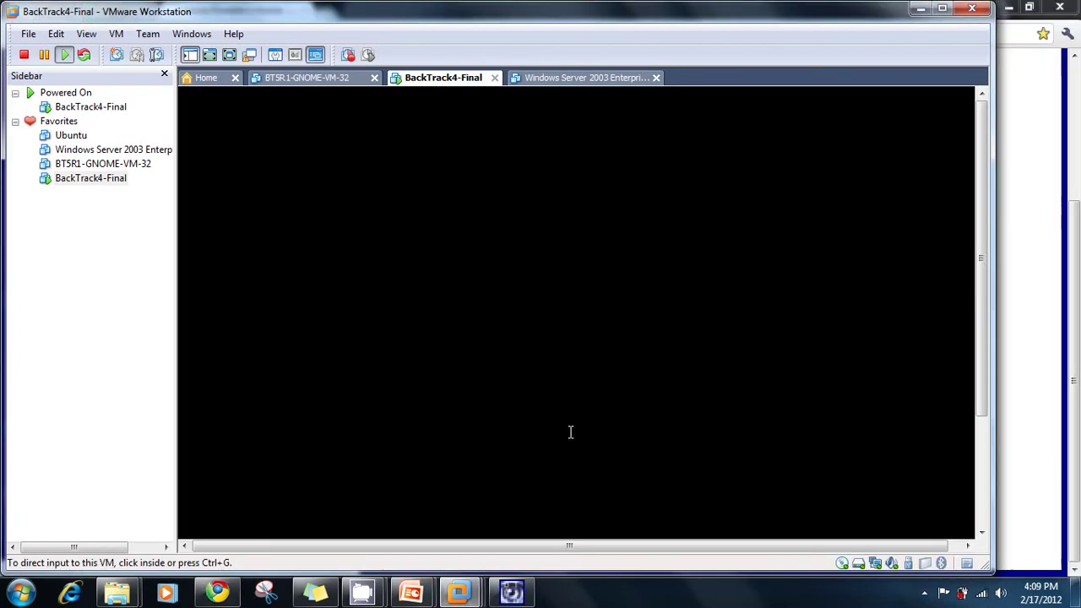
left_click(210, 54)
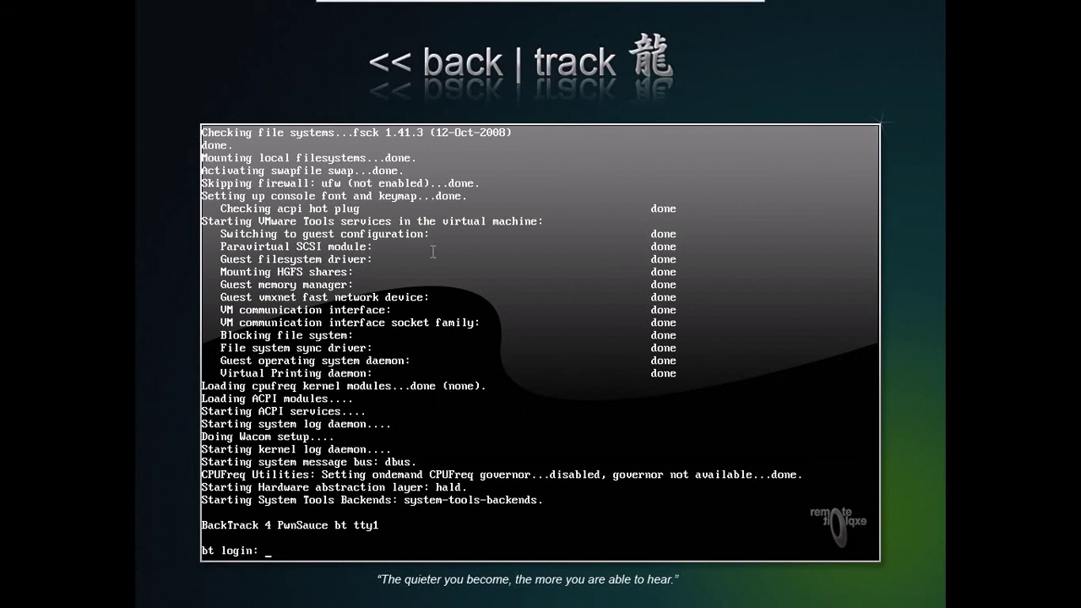
- Log in to BackTrack as root with the account password and start the graphical desktop with startx
type("root")
key("Return")
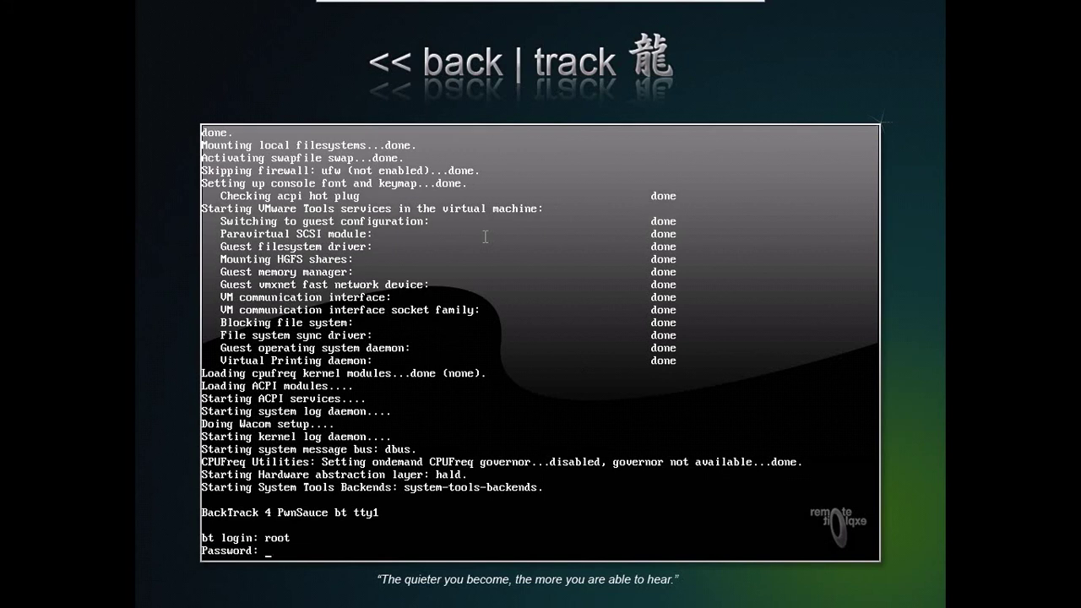
key("Return")
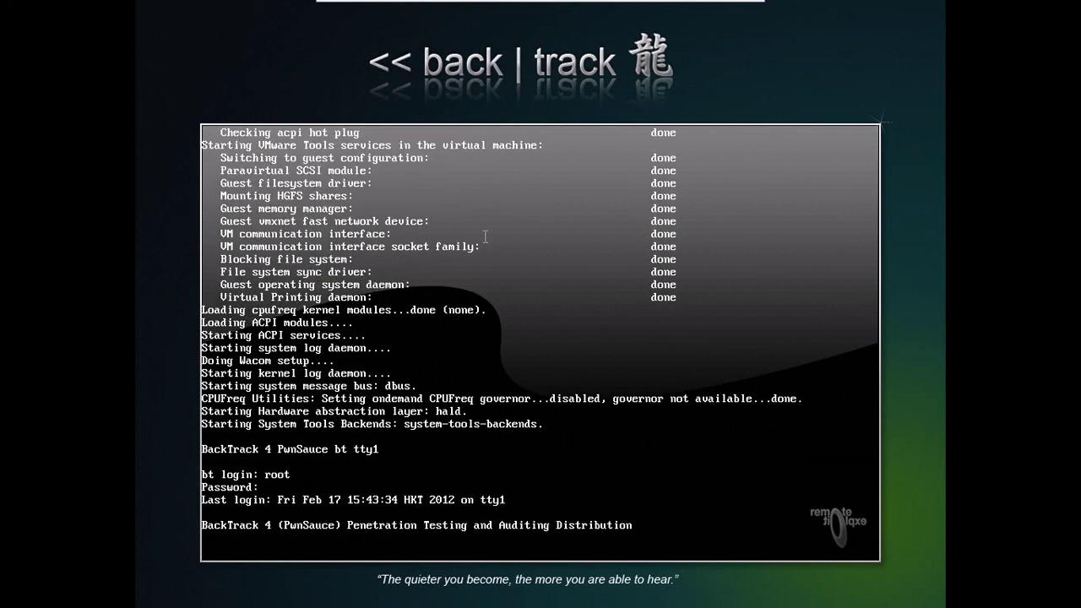
type("startx")
key("Return")
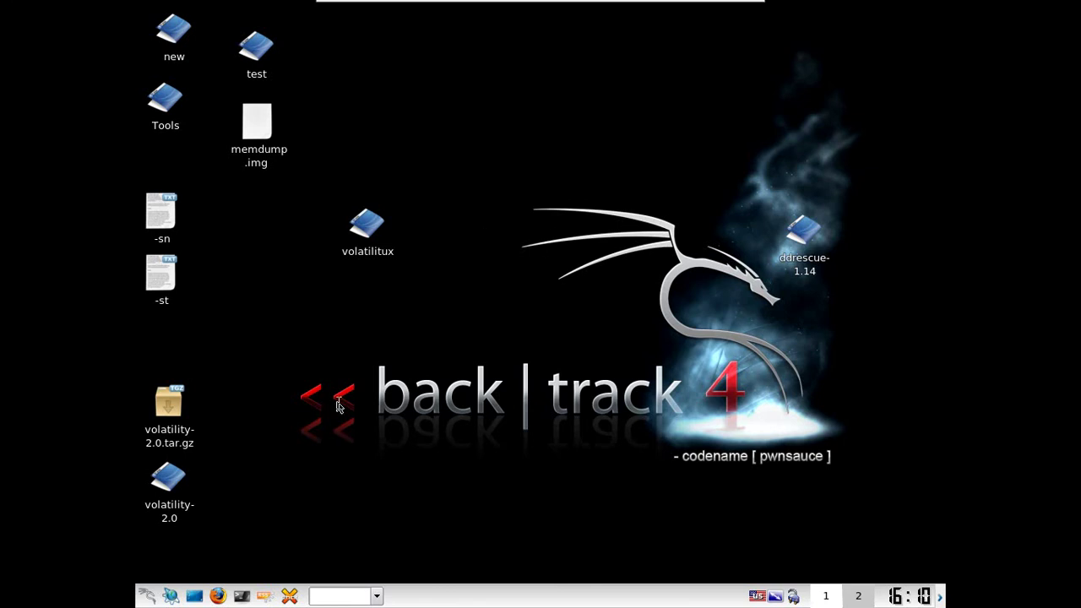
- Launch DD_rescue from BackTrack's image acquiring tools for digital forensics
left_click(144, 593)
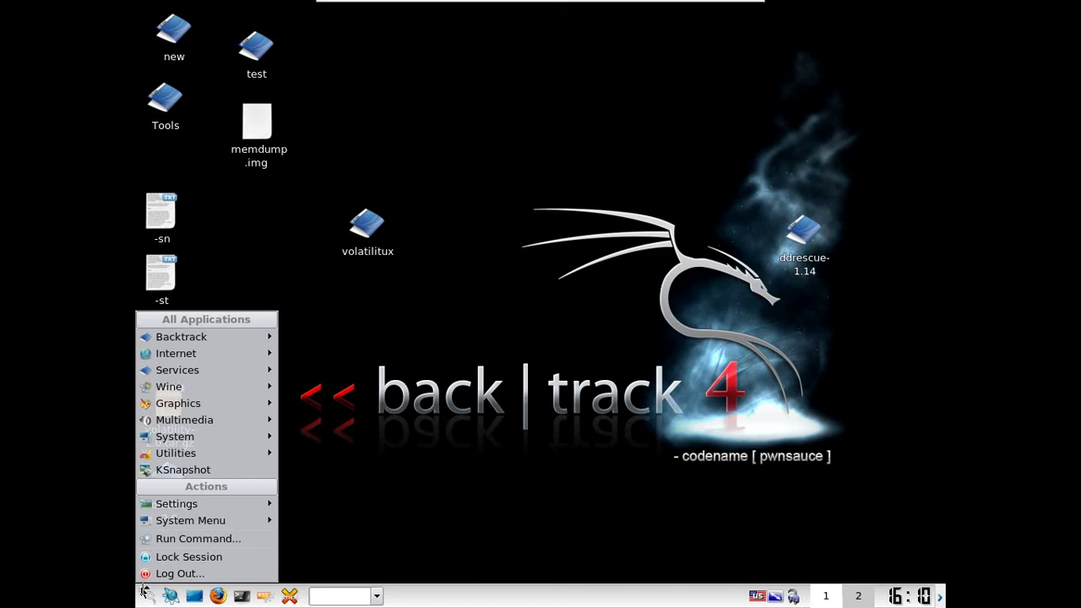
mouse_move(244, 341)
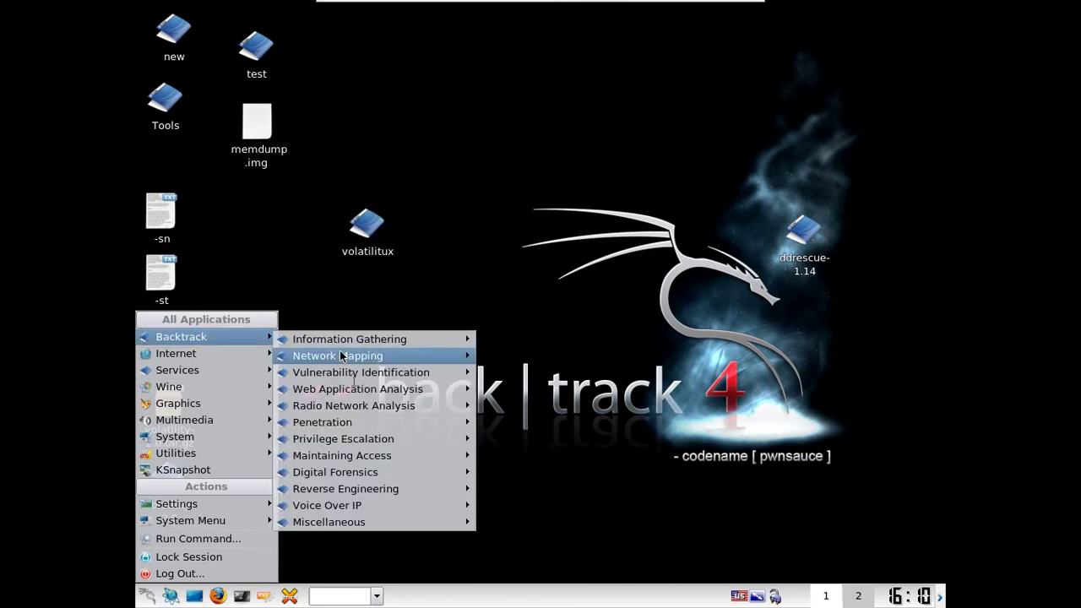
mouse_move(346, 444)
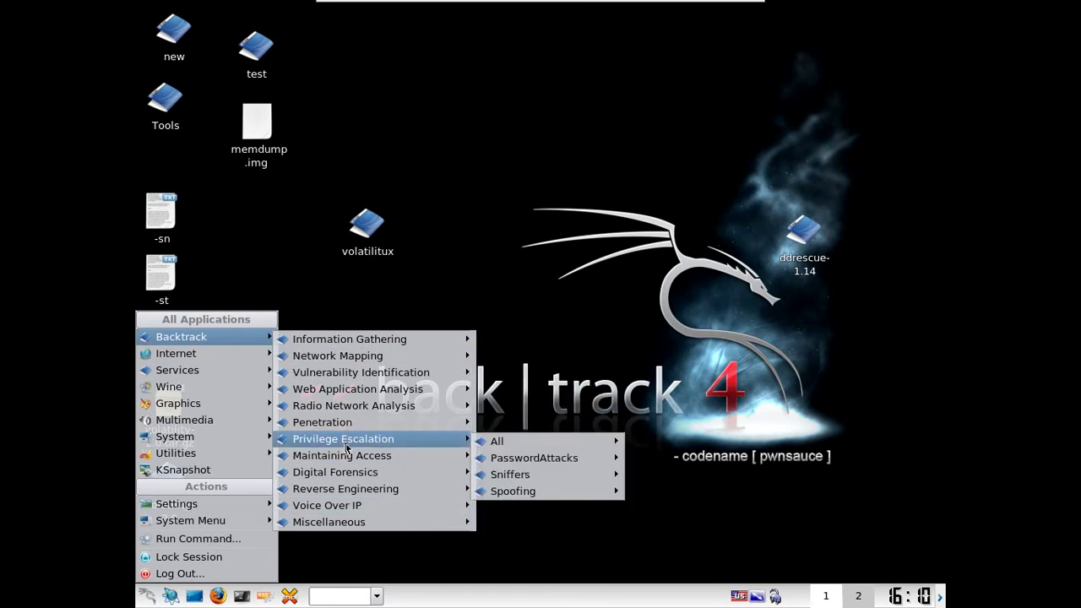
mouse_move(356, 493)
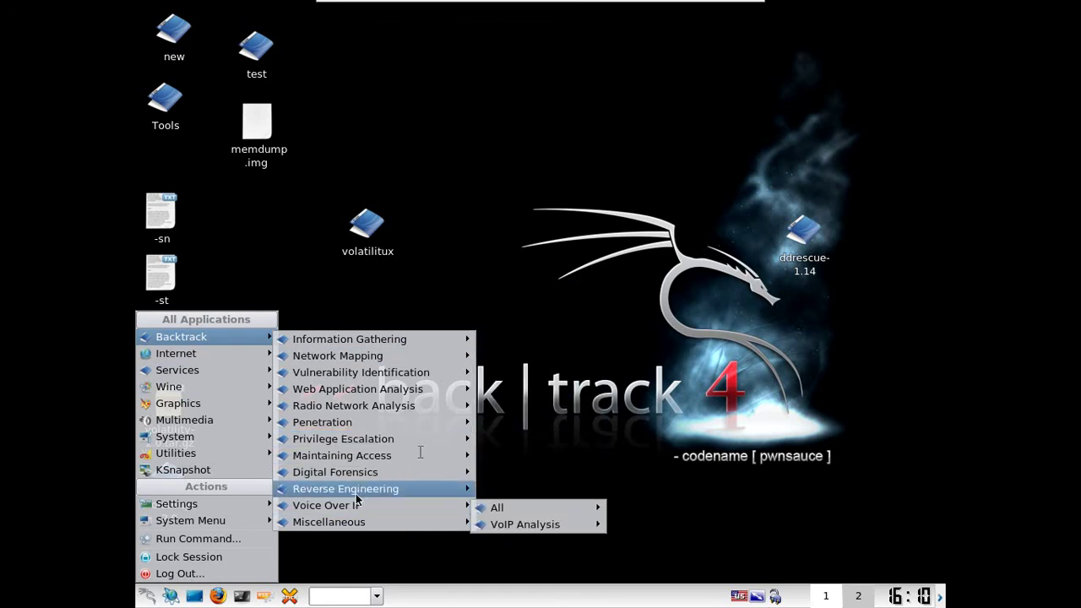
mouse_move(390, 473)
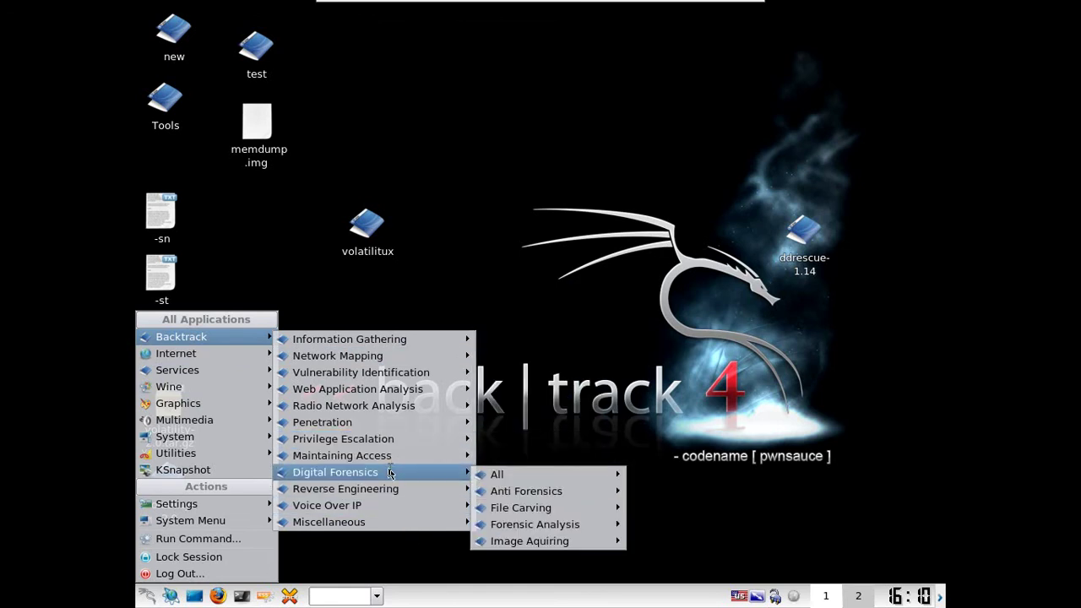
mouse_move(541, 545)
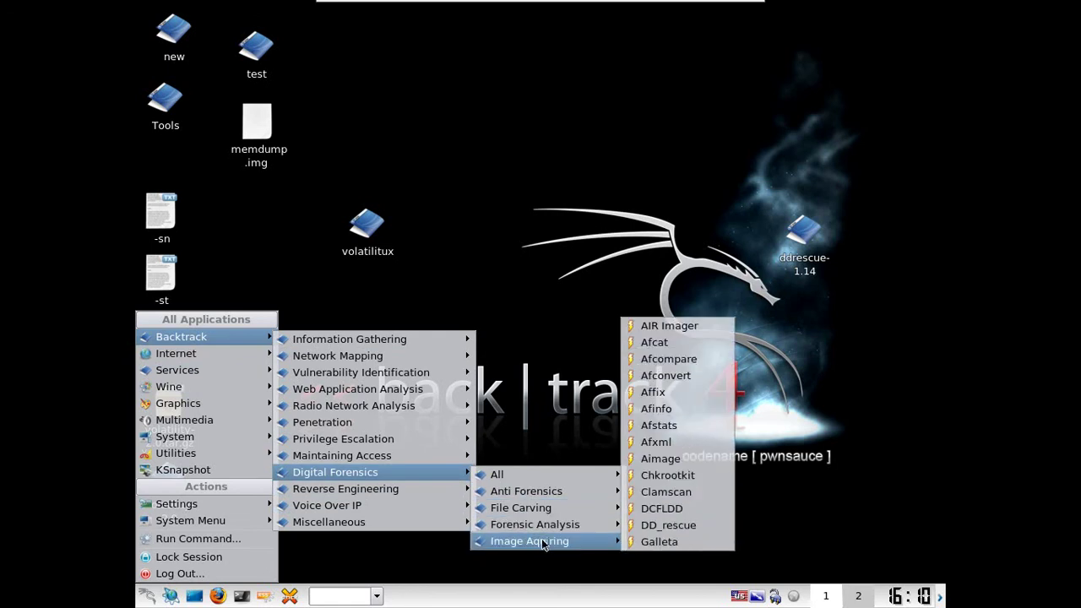
left_click(667, 530)
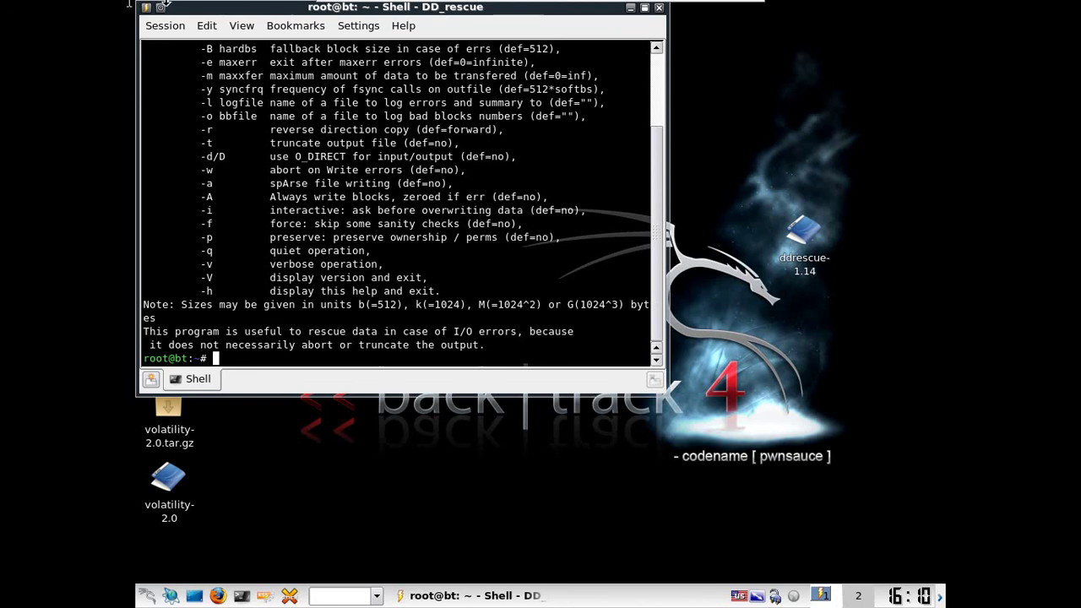
- Move the DD_rescue shell nearer the middle of the desktop and review the dd_rescue usage and its start position options
left_click_drag(332, 8, 472, 71)
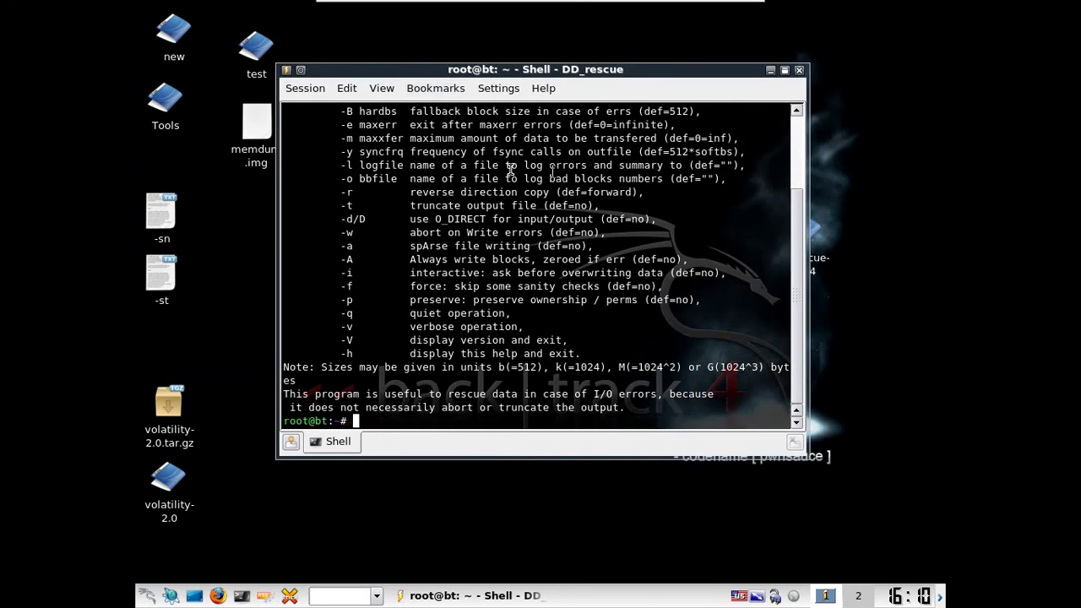
left_click_drag(804, 250, 806, 183)
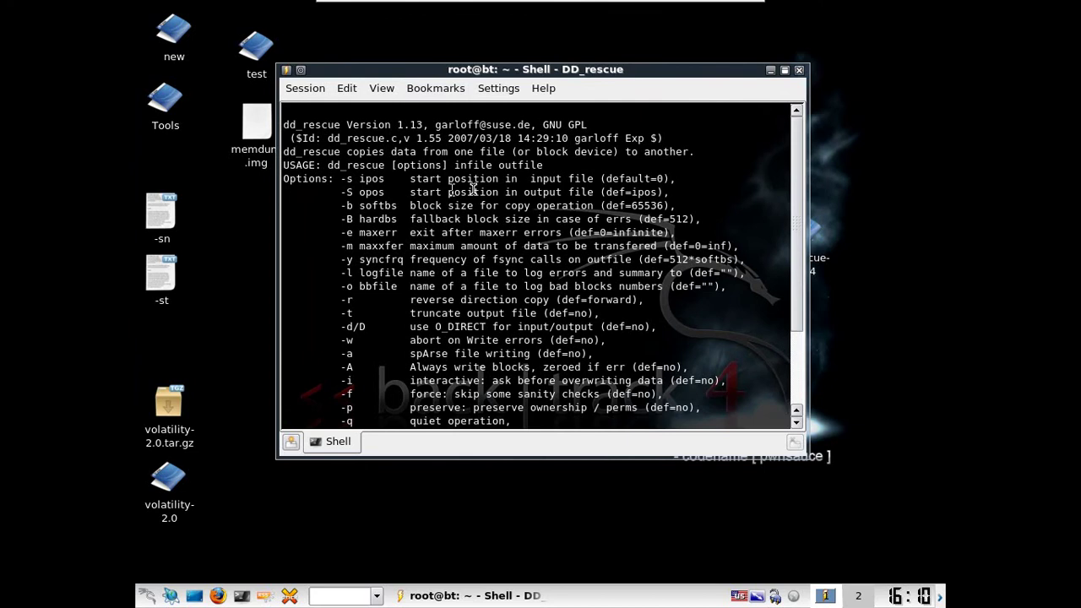
left_click_drag(359, 179, 391, 192)
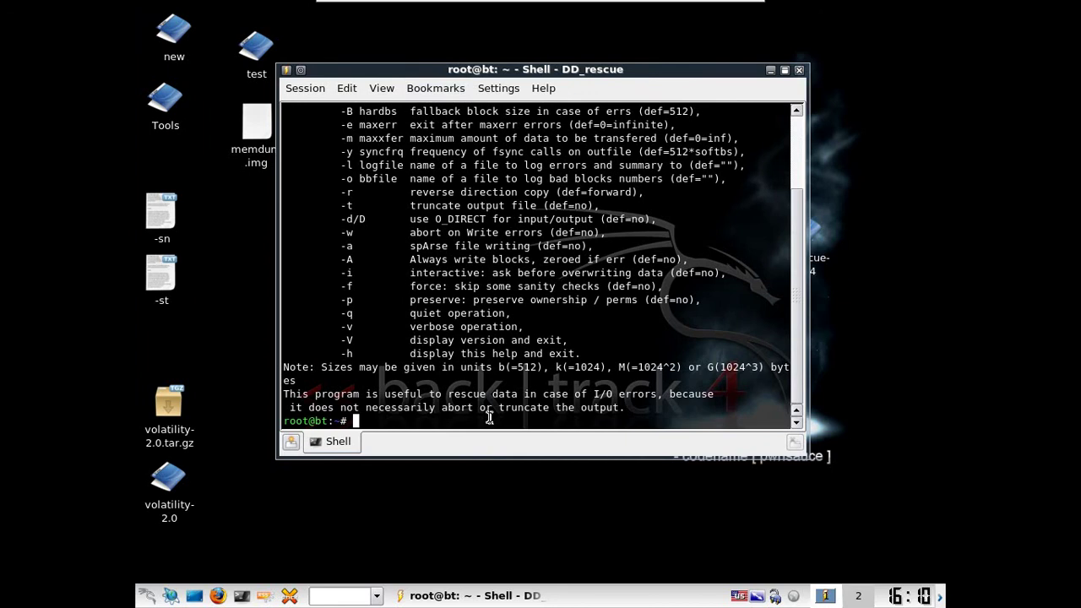
- Install the ddrescue package by running "sudo apt-get install ddrescue" in the shell
type("sudo apt-get istall")
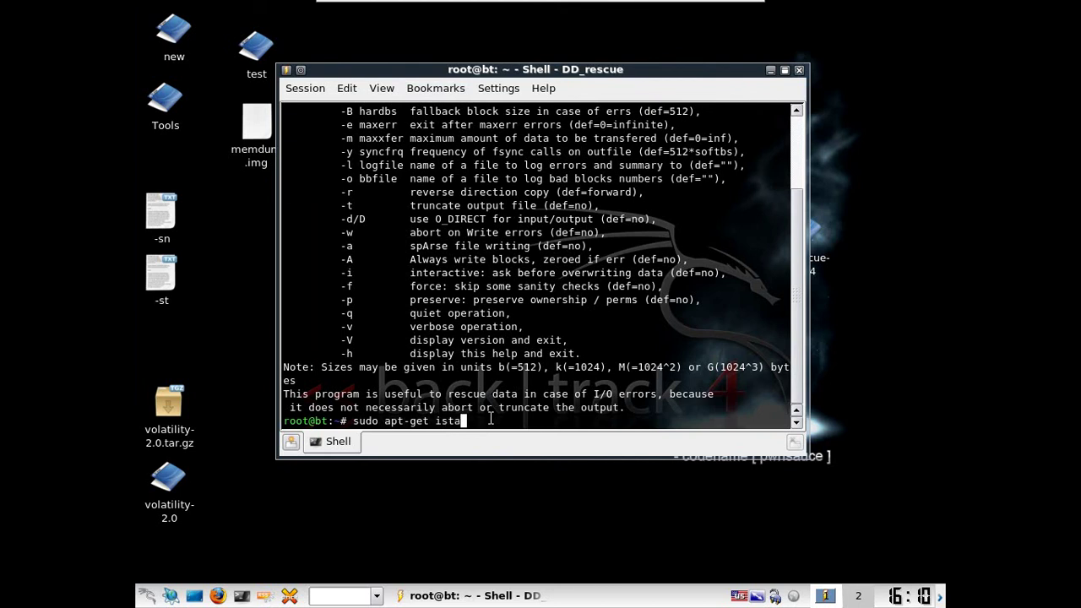
key("BackSpace")
key("BackSpace")
key("BackSpace")
key("BackSpace")
key("BackSpace")
type("nstall dd")
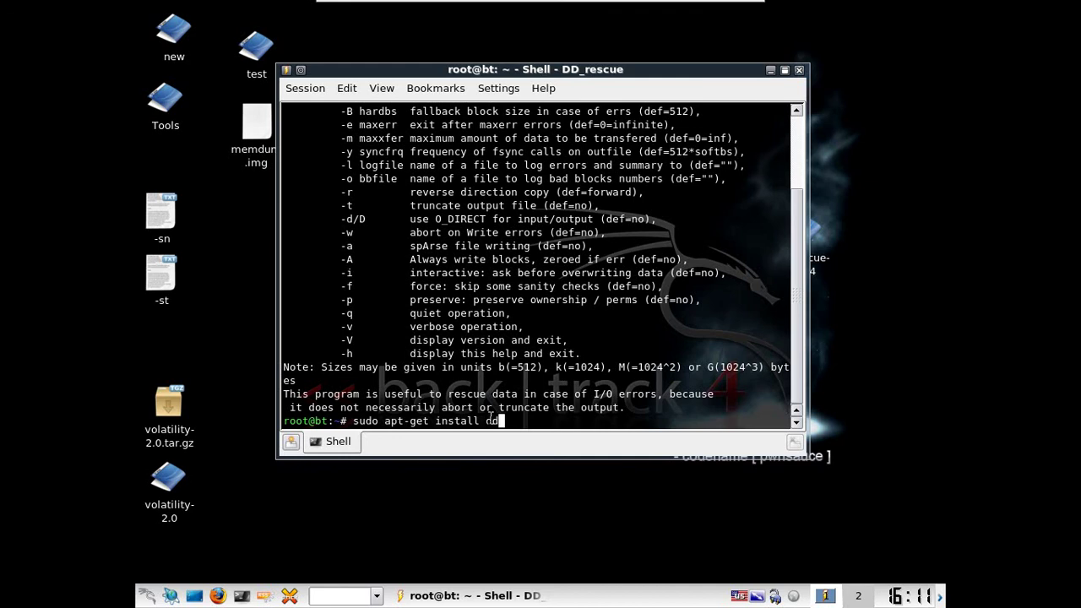
type("rescue")
key("Return")
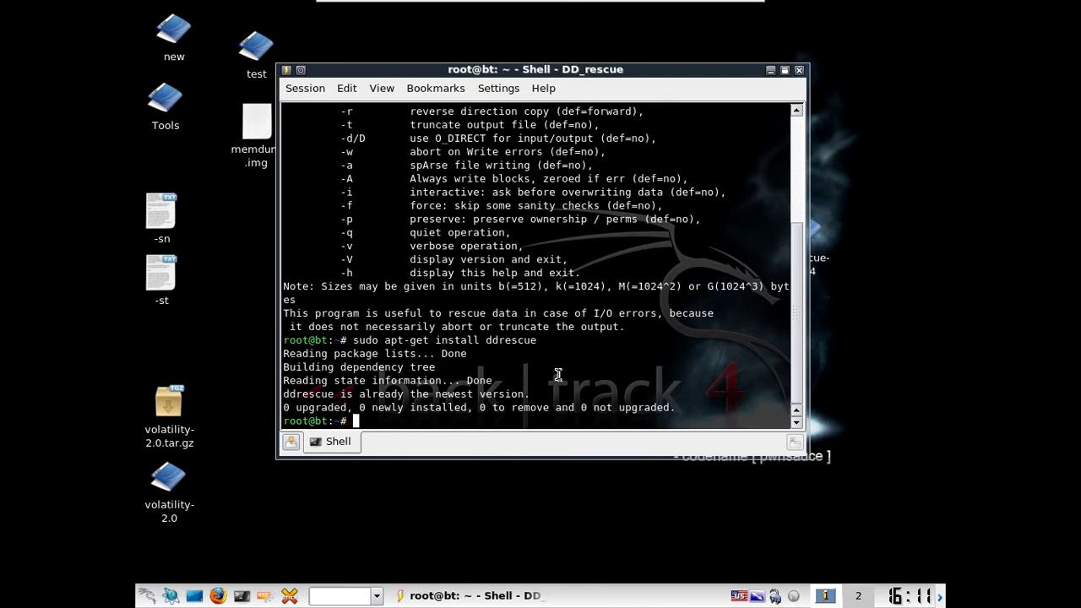
- Write the command "sudo dd_rescue /dev/sda1 /dev/sda2/backup.img" at the shell prompt without running it
type("sudo dd_rescue")
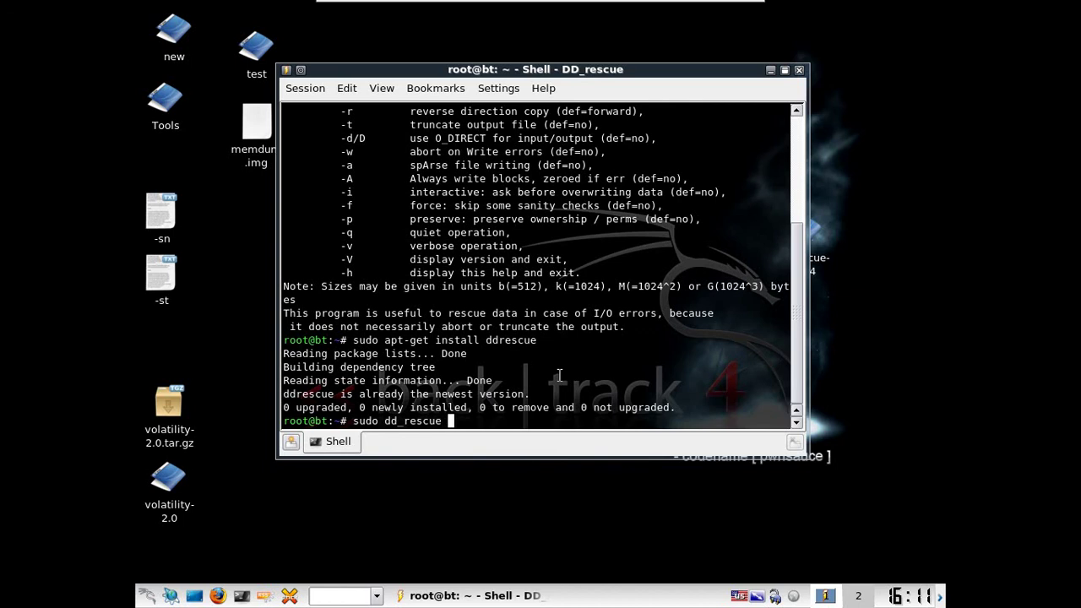
type(" /dev/sda1 /")
type("dev")
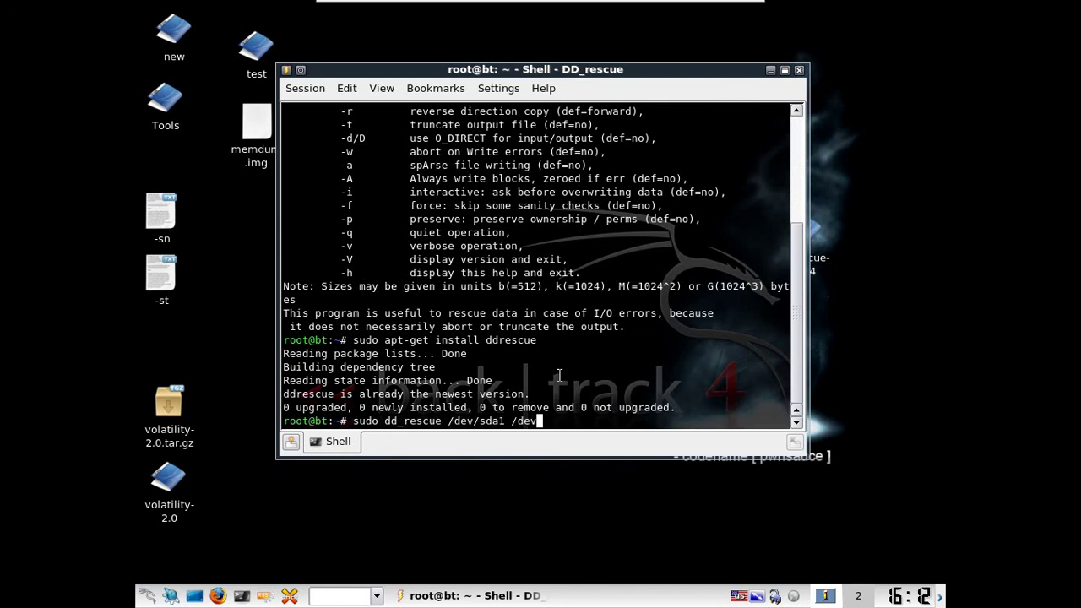
type("/sda2/backup.img")
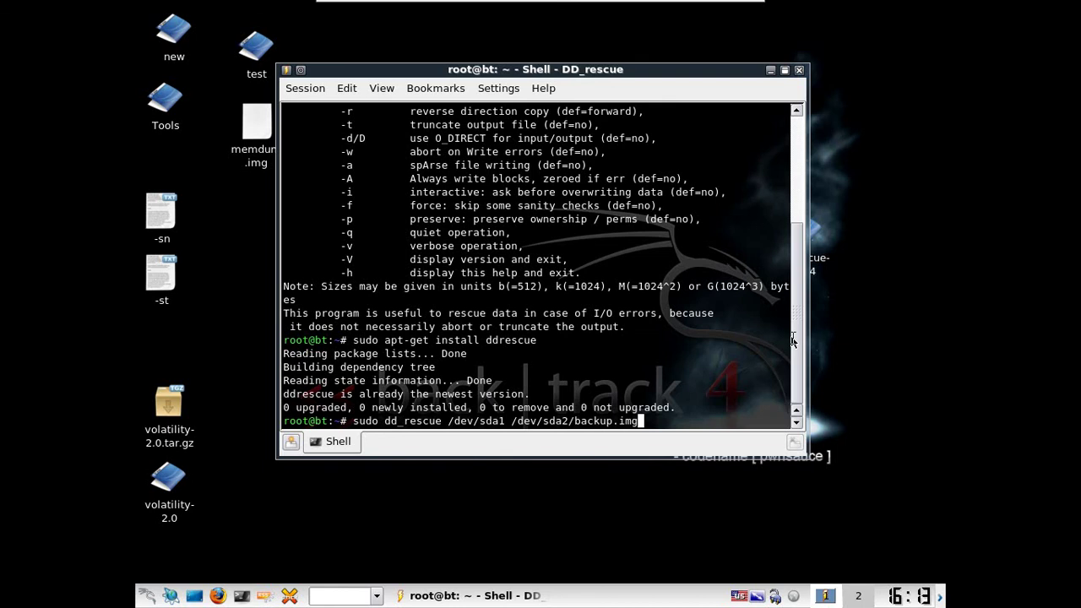
mouse_move(767, 6)
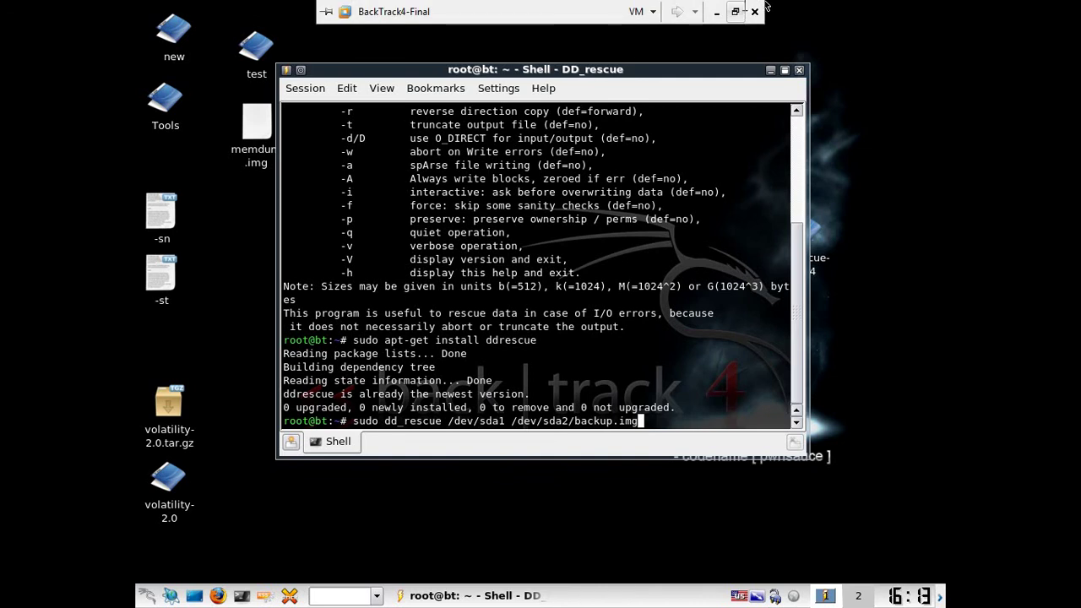
- Leave the virtual machine's full-screen view and show the Screenshots slide of the Ddrescue presentation in PowerPoint
left_click(735, 11)
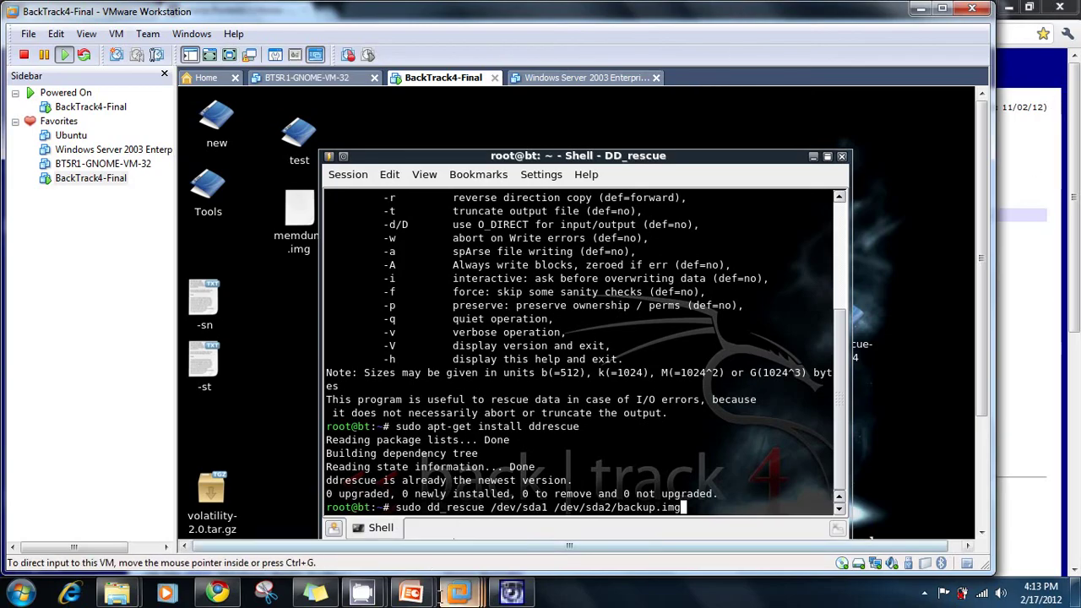
mouse_move(411, 591)
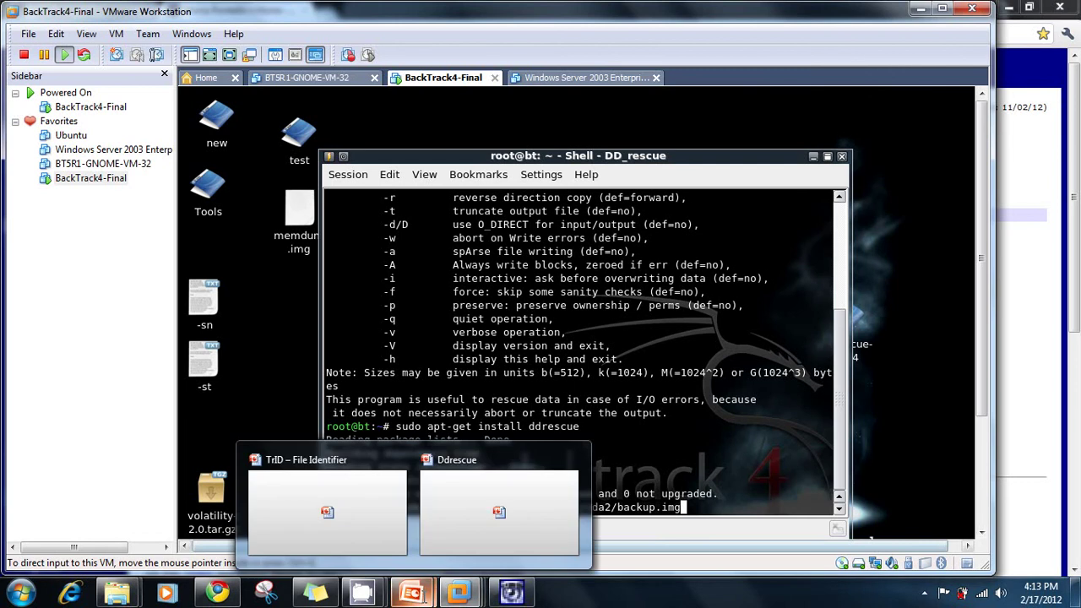
left_click(467, 537)
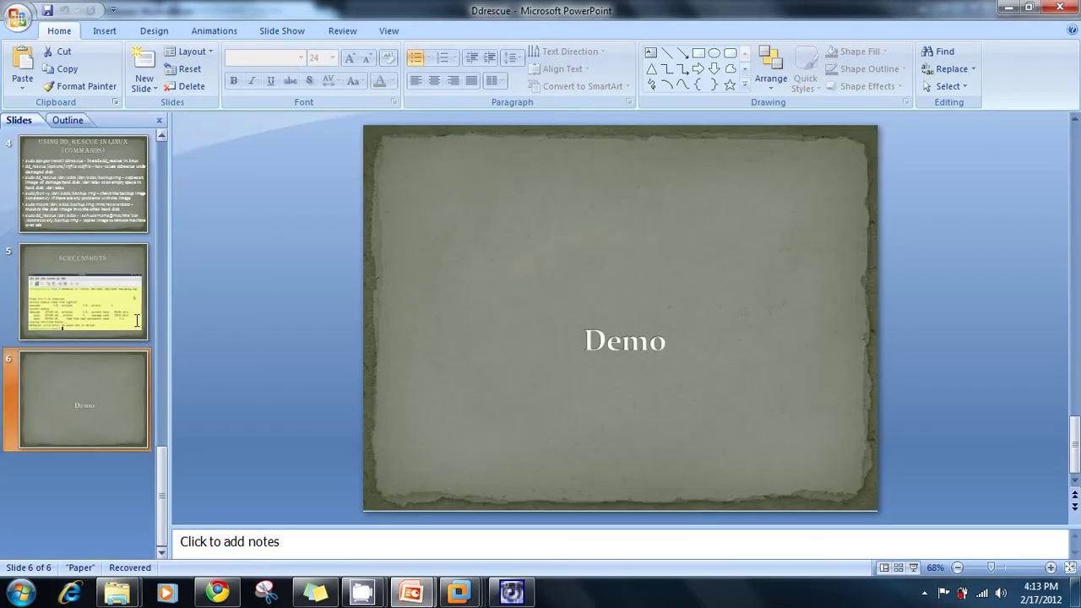
left_click(136, 321)
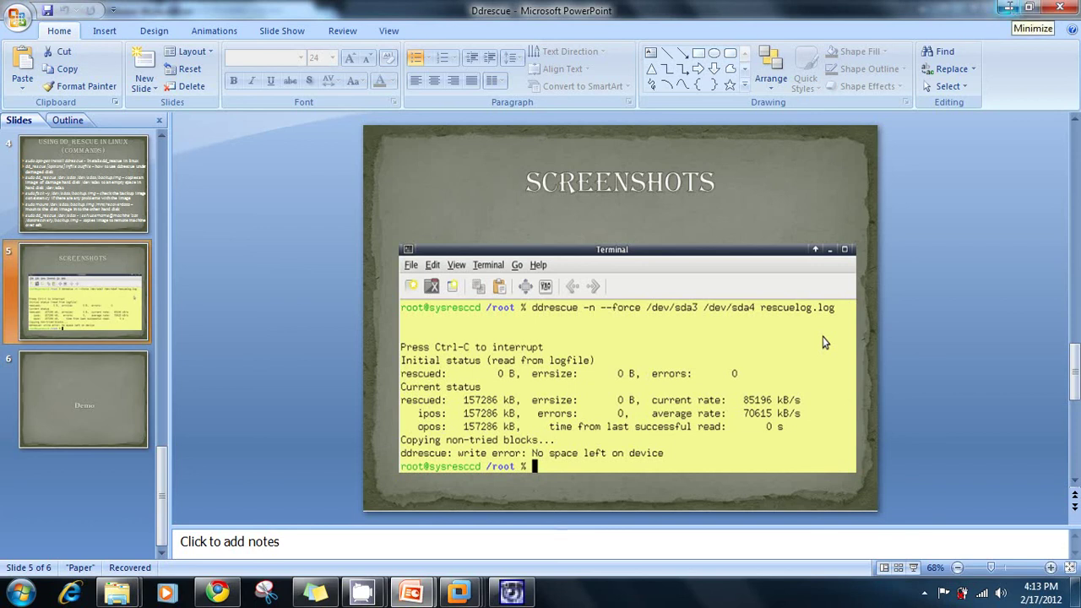
- Minimize the presentation and move the DD_rescue shell up so the whole window fits in the virtual machine view
left_click(1008, 9)
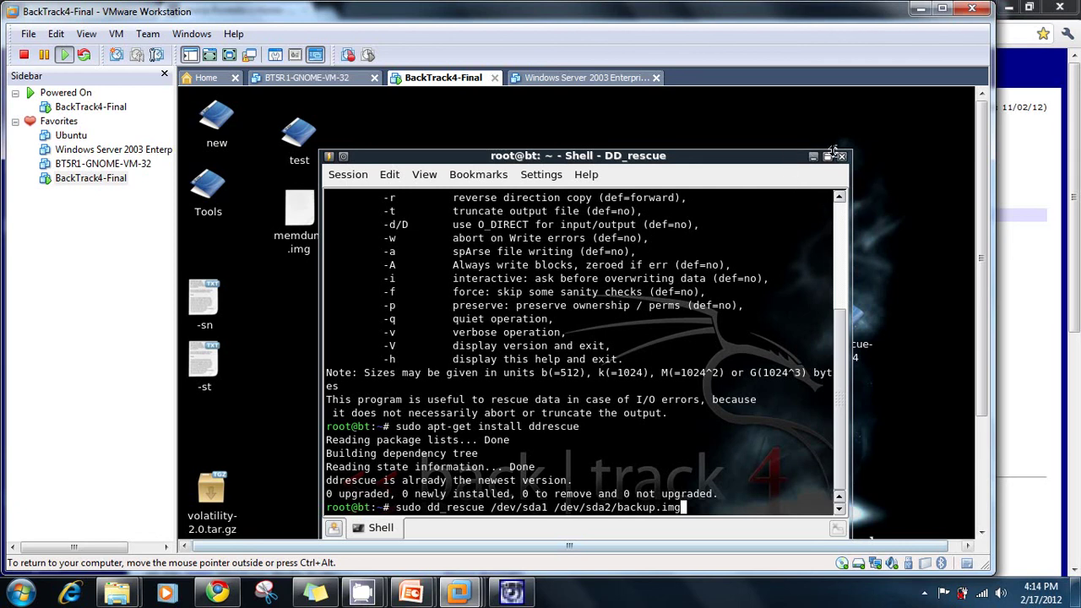
left_click_drag(766, 159, 769, 124)
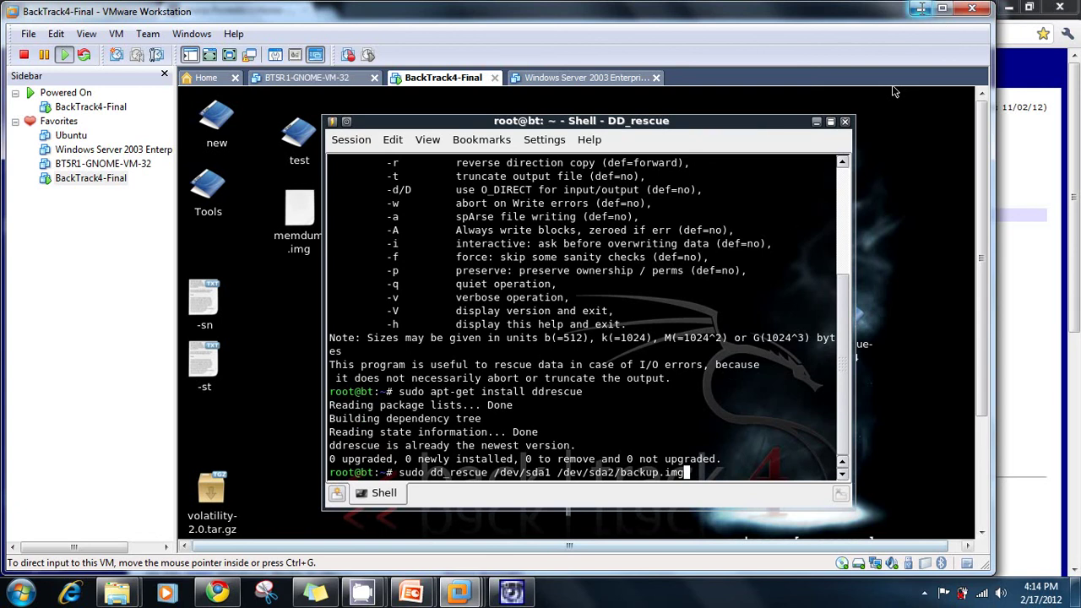
- Switch to Chrome to review the Online TrID identification results and bring up the TrIDNET window over them
key("alt+Tab")
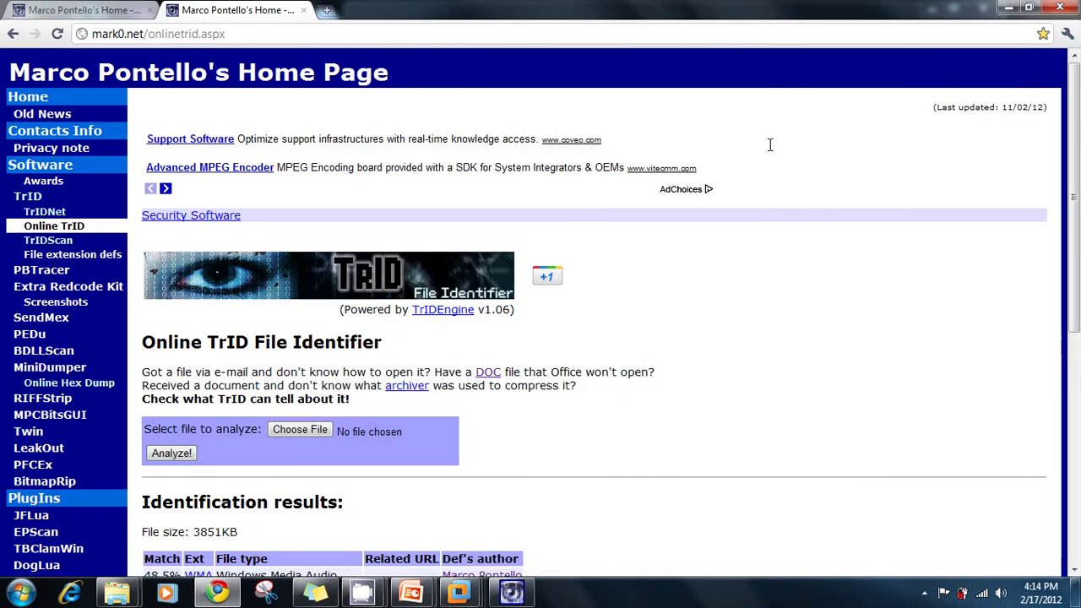
scroll(518, 332, "down", 3)
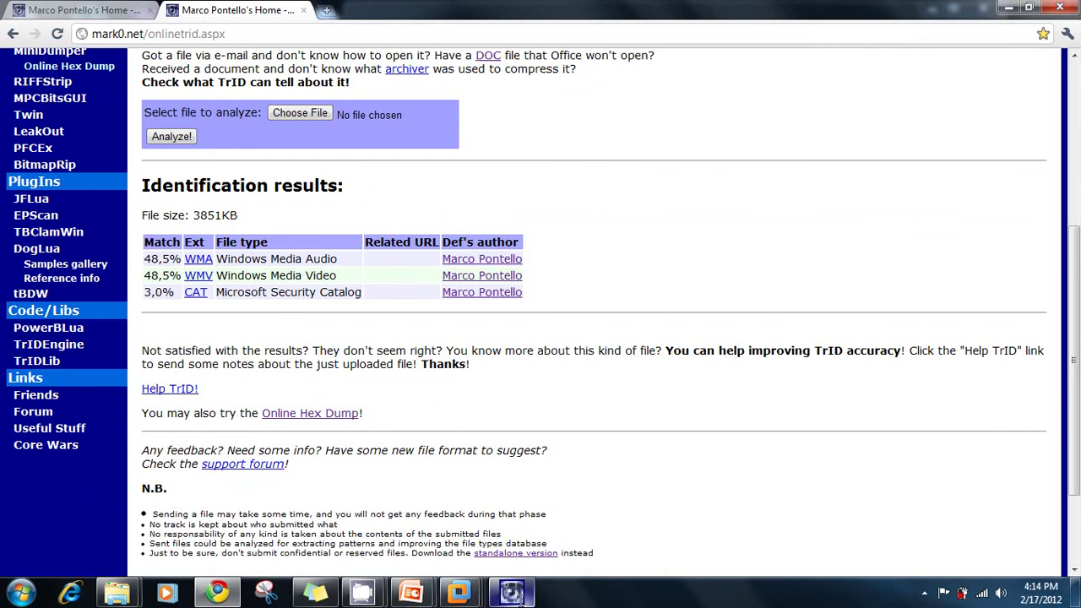
mouse_move(517, 597)
left_click(509, 510)
left_click_drag(641, 321, 660, 320)
left_click(737, 521)
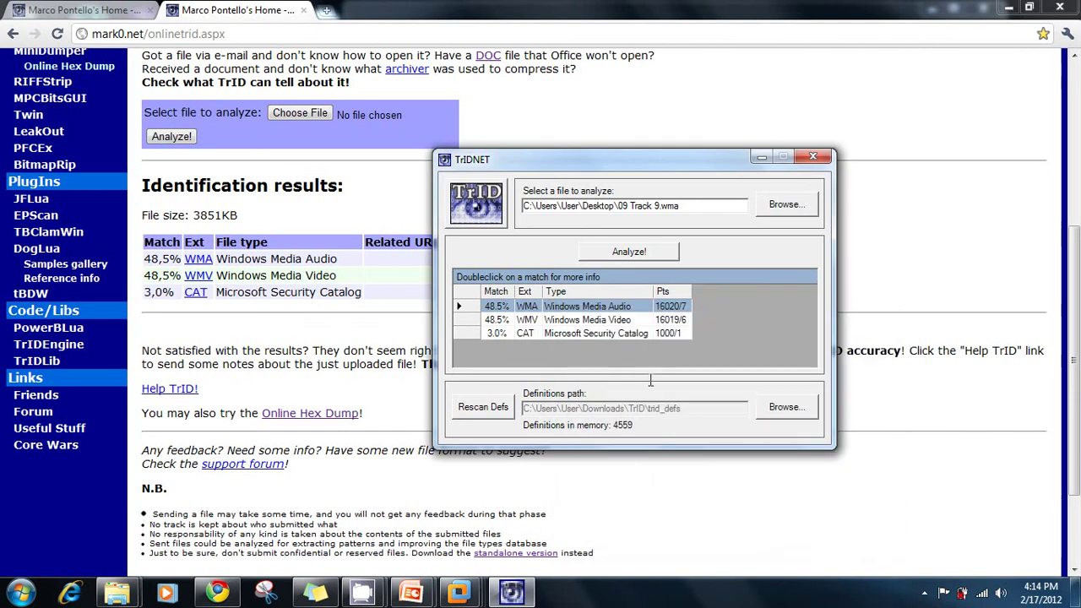
- Move the TrIDNET window clear of the online results table and compare the two match lists for 09 Track 9.wma
left_click_drag(593, 160, 629, 157)
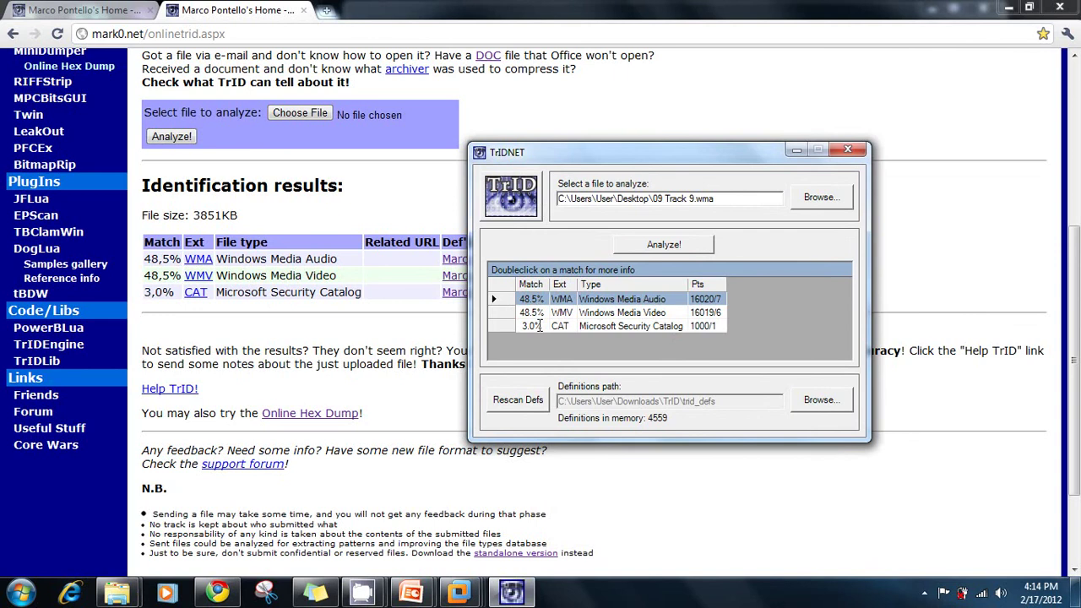
left_click_drag(688, 153, 775, 146)
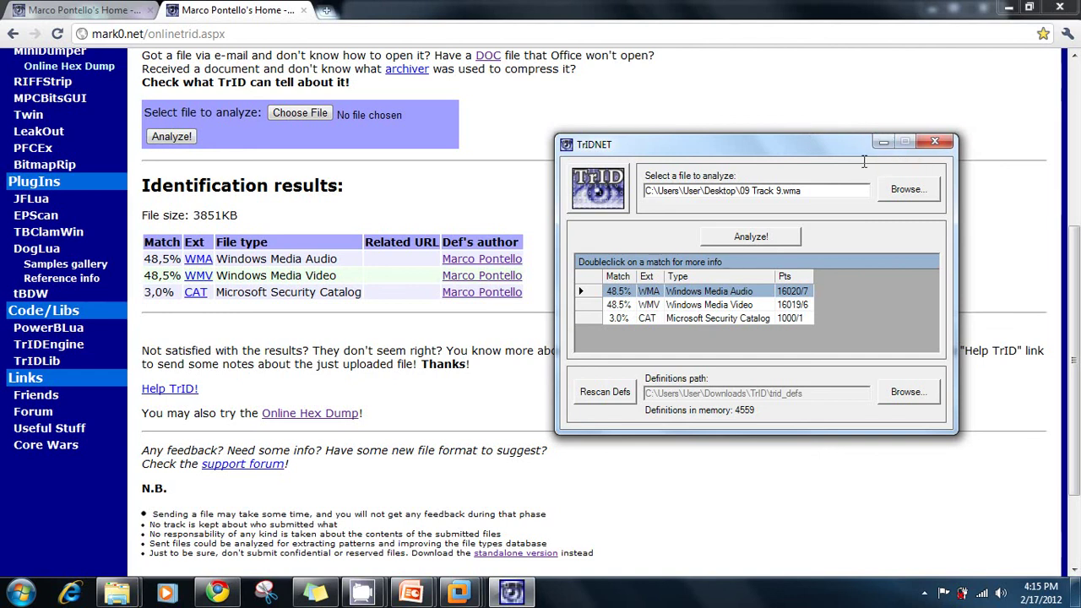
left_click_drag(831, 144, 817, 115)
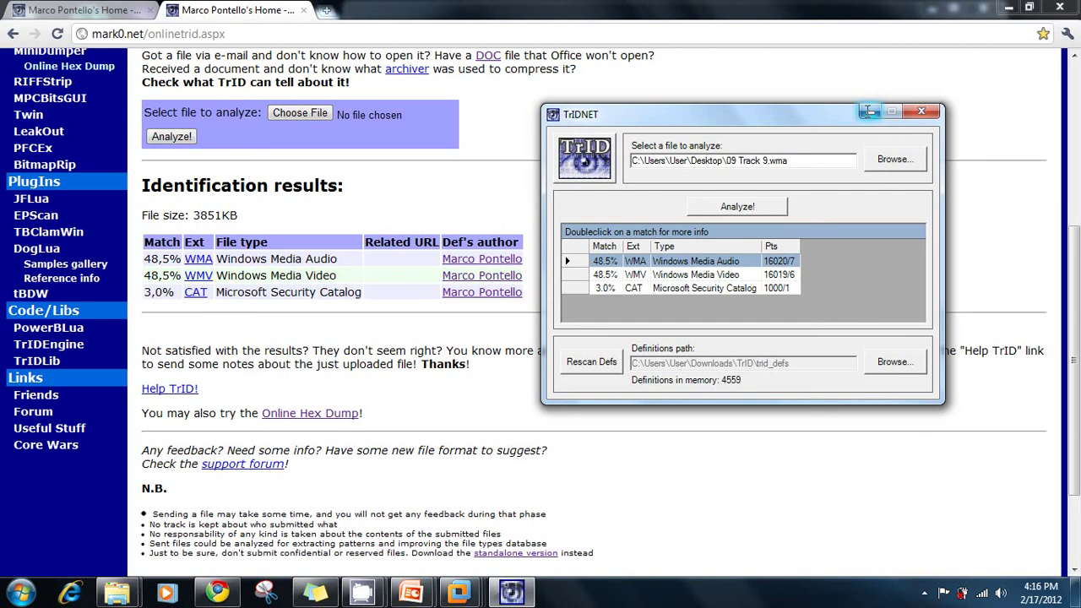
- Clear the Windows desktop by minimizing the browser and the TrIDNET window
left_click(869, 111)
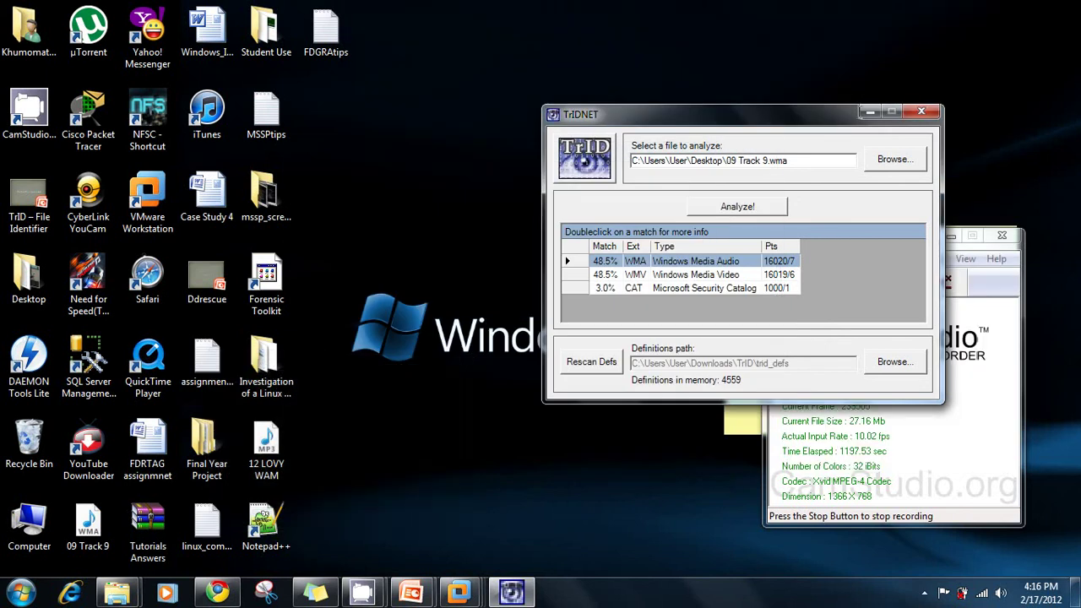
left_click(869, 112)
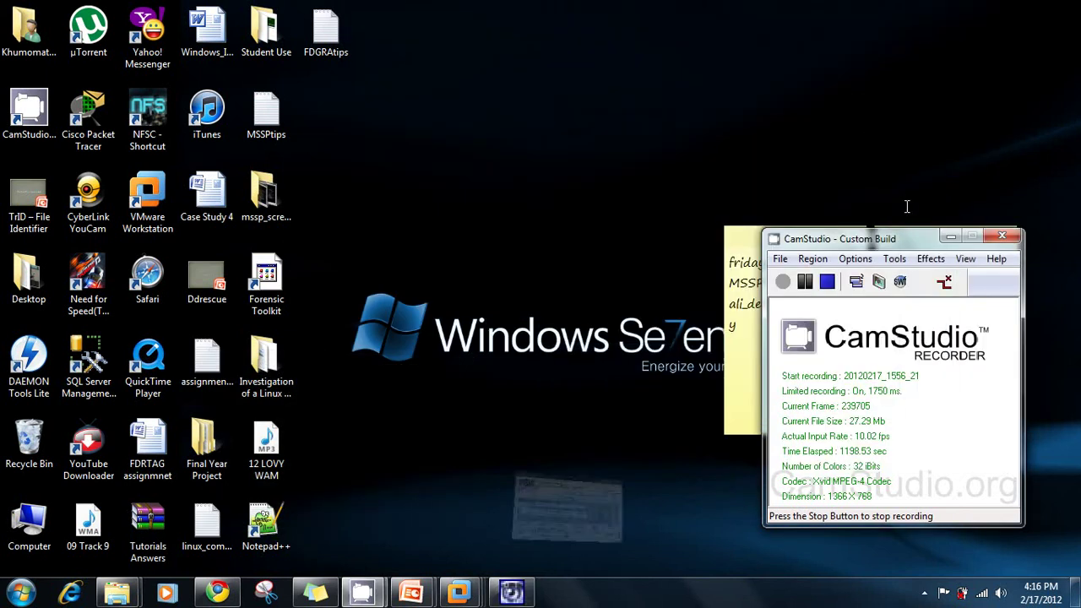